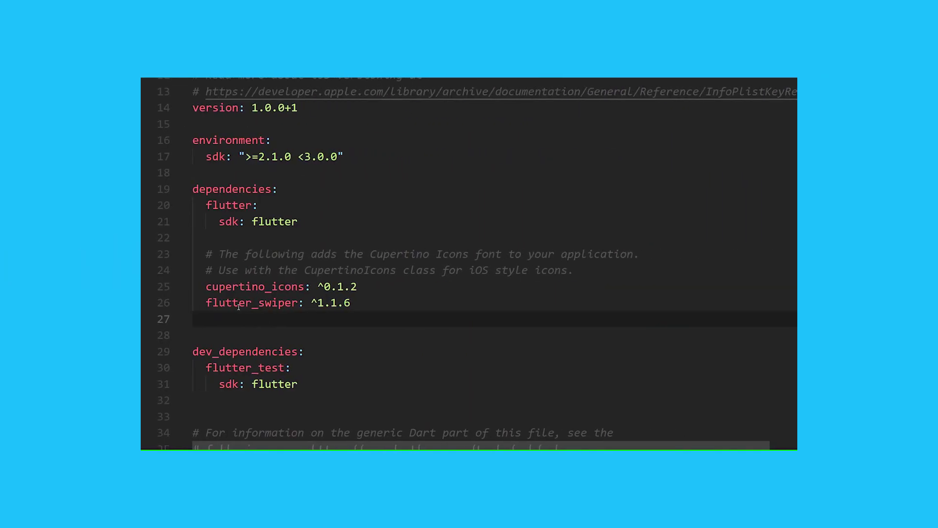
- Select the flutter_swiper dependency line in pubspec to copy its package name
{"action": "triple_click", "coordinate": [238, 303]}
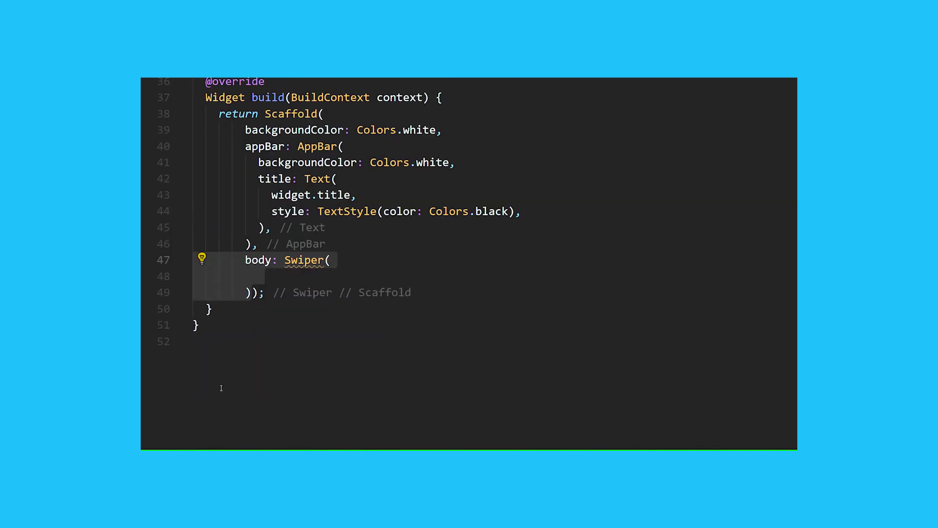
- Fill the Swiper with itemCount 10 and an itemBuilder returning RoundedBeautifulCard(index: index)
{"action": "left_click", "coordinate": [254, 275]}
{"action": "type", "text": "itemCount: 10,"}
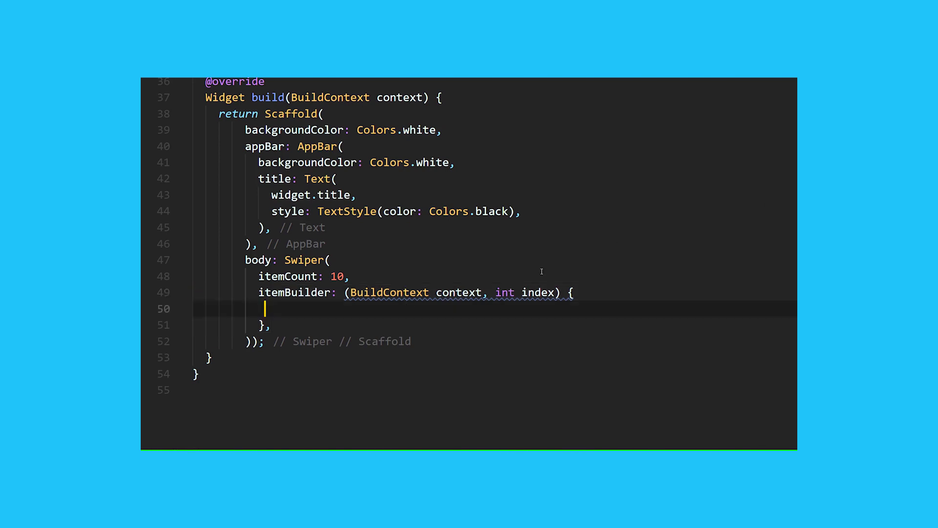
{"action": "type", "text": "return RoundedBeautifulCard(   index: index, );"}
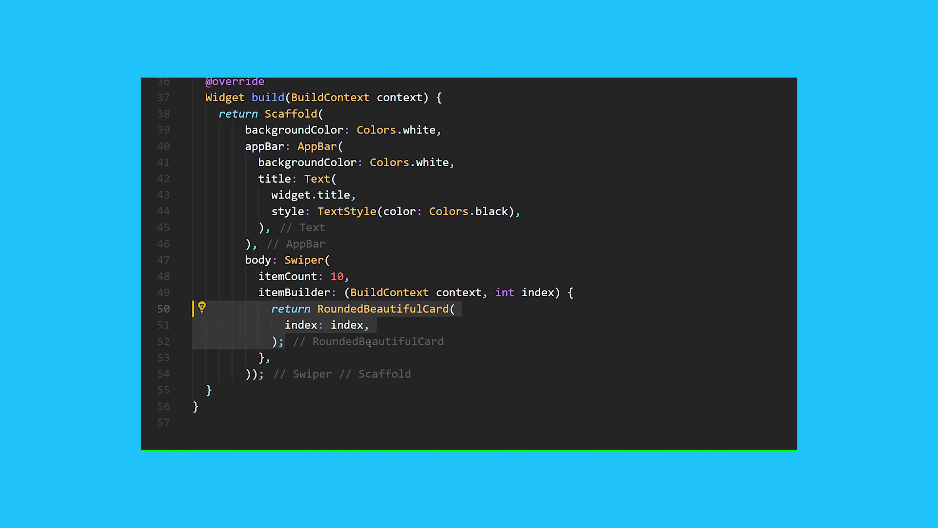
{"action": "left_click", "coordinate": [369, 340]}
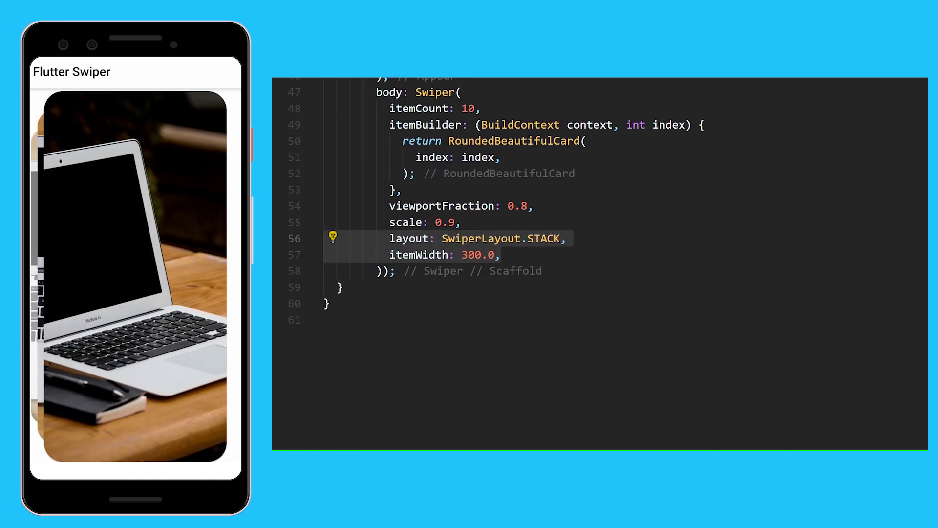
- Swipe the stacked carousel in the emulator through several photo cards to test the layout
{"action": "left_click_drag", "start_coordinate": [152, 350], "coordinate": [68, 347]}
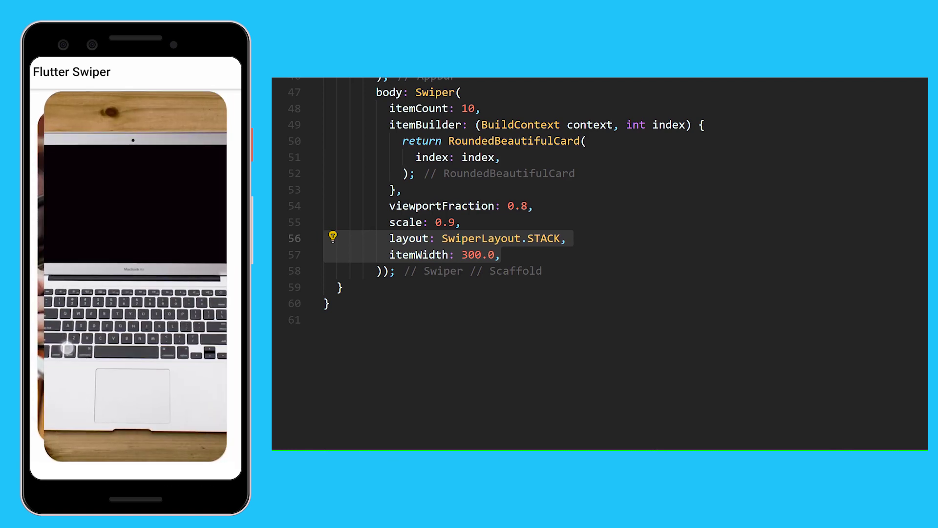
{"action": "mouse_move", "coordinate": [152, 350]}
{"action": "left_mouse_down"}
{"action": "mouse_move", "coordinate": [68, 347]}
{"action": "mouse_move", "coordinate": [205, 368]}
{"action": "mouse_move", "coordinate": [68, 348]}
{"action": "left_mouse_up"}
{"action": "left_click_drag", "start_coordinate": [151, 349], "coordinate": [94, 346]}
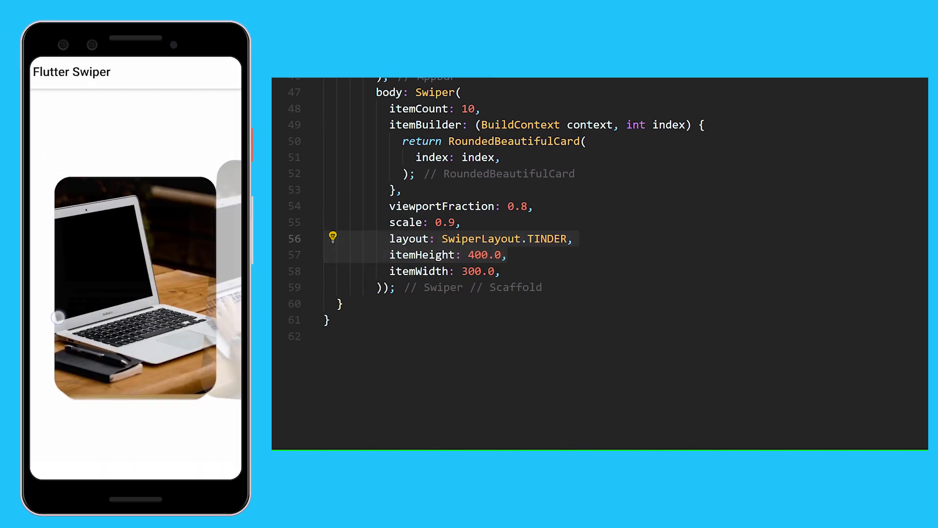
- Swipe the tinder-style cards aside in the emulator to advance through later photos
{"action": "mouse_move", "coordinate": [109, 337]}
{"action": "left_mouse_down"}
{"action": "mouse_move", "coordinate": [147, 333]}
{"action": "mouse_move", "coordinate": [73, 337]}
{"action": "left_mouse_up"}
{"action": "left_click_drag", "start_coordinate": [147, 337], "coordinate": [73, 338]}
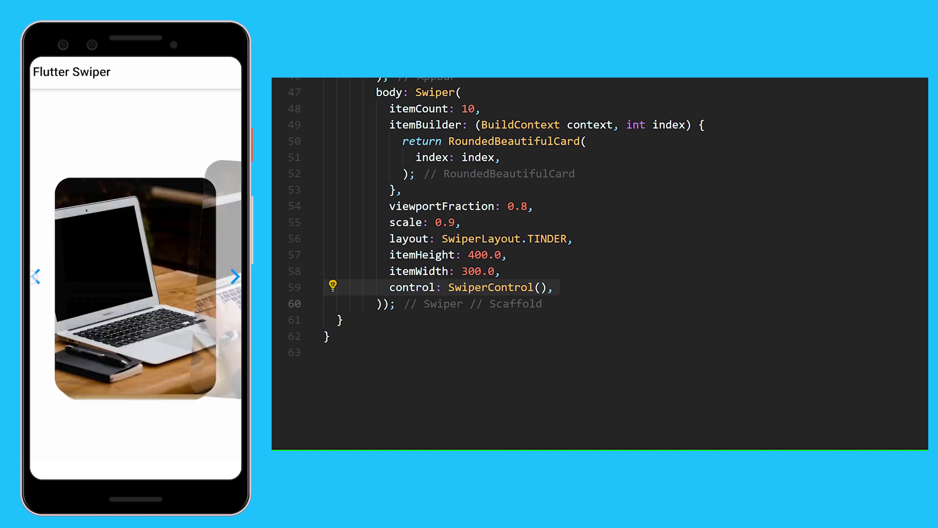
- Use the SwiperControl arrows to step the carousel back to the bag-and-notebook card
{"action": "left_click", "coordinate": [234, 282]}
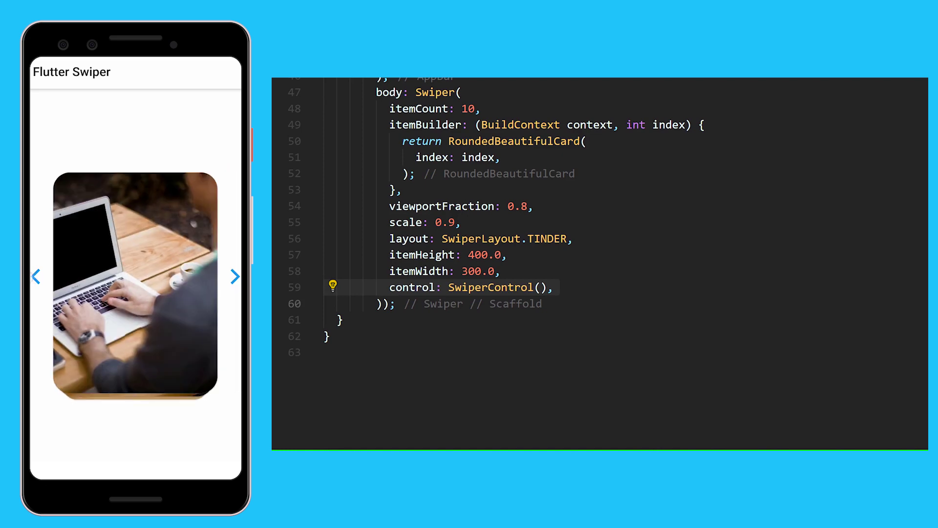
{"action": "left_click", "coordinate": [36, 276]}
{"action": "left_click", "coordinate": [36, 276]}
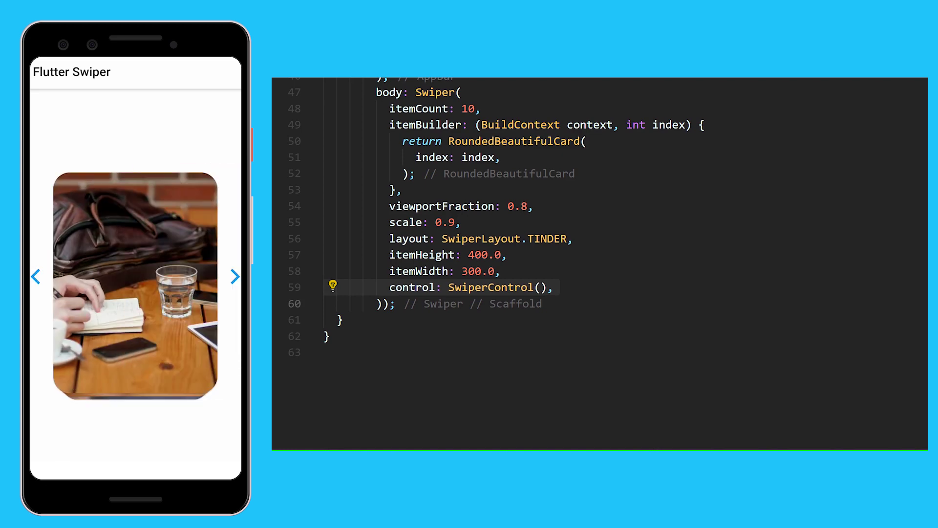